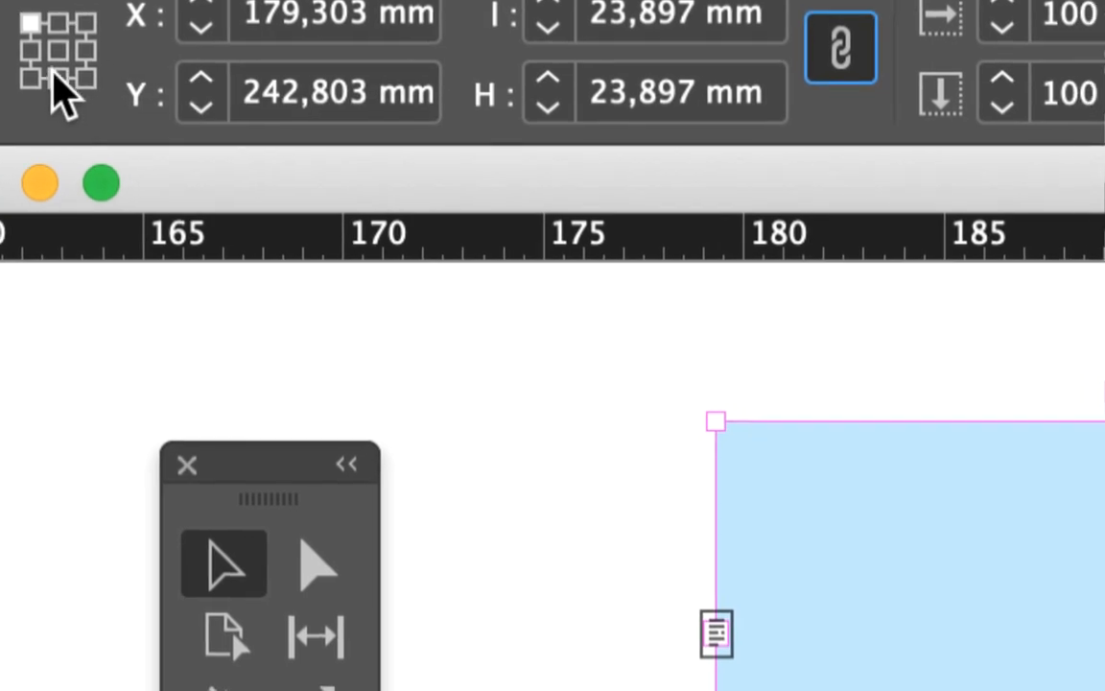
Set the transform reference point of the blue page-number block to its lower-right corner
{"action": "left_click", "coordinate": [120, 84]}
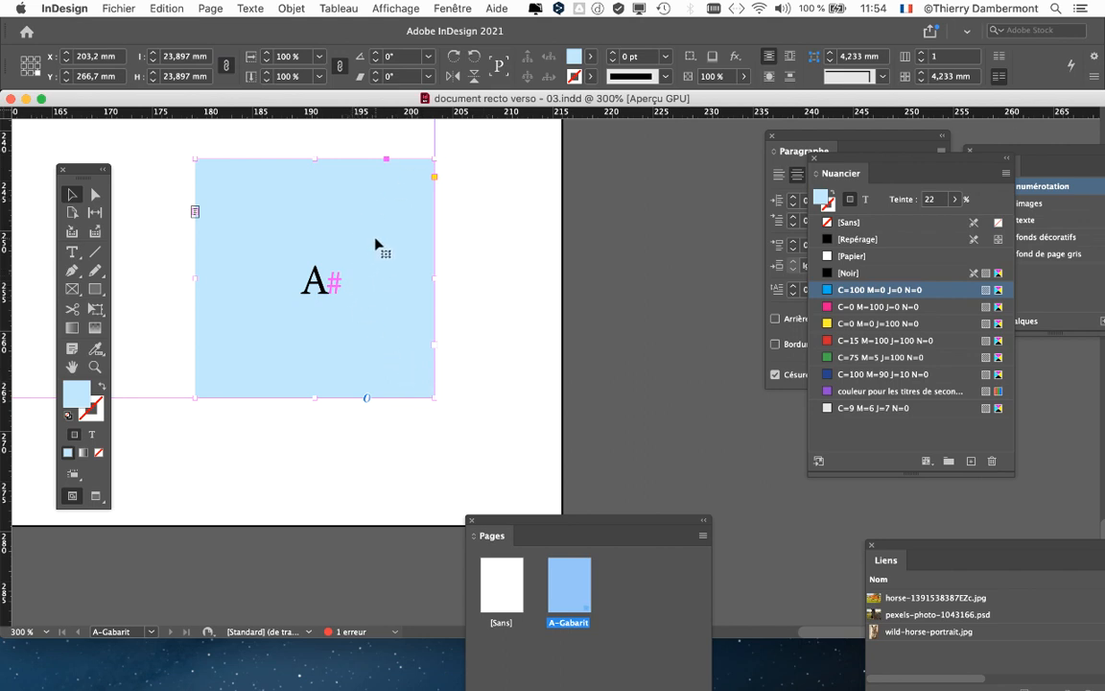
{"action": "scroll", "coordinate": [376, 244], "scroll_direction": "down", "scroll_amount": 1}
{"action": "scroll", "coordinate": [376, 245], "scroll_direction": "down", "scroll_amount": 1}
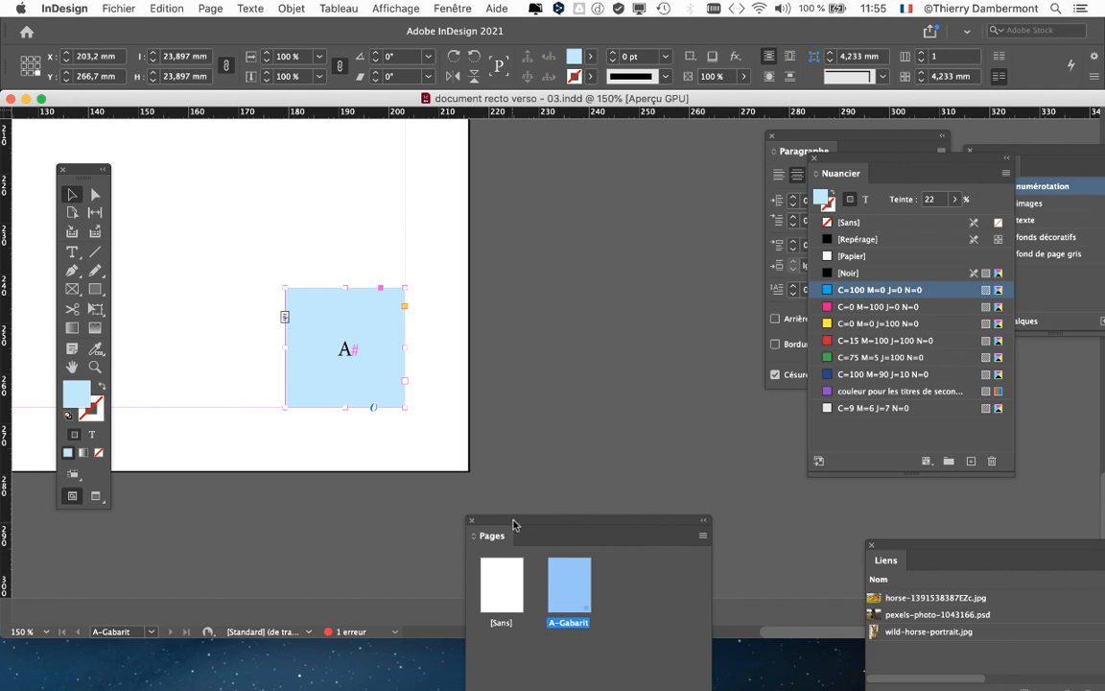
Move the Pages panel onto the empty pasteboard beside the master page so its whole content is in view
{"action": "left_click_drag", "start_coordinate": [509, 525], "coordinate": [527, 185]}
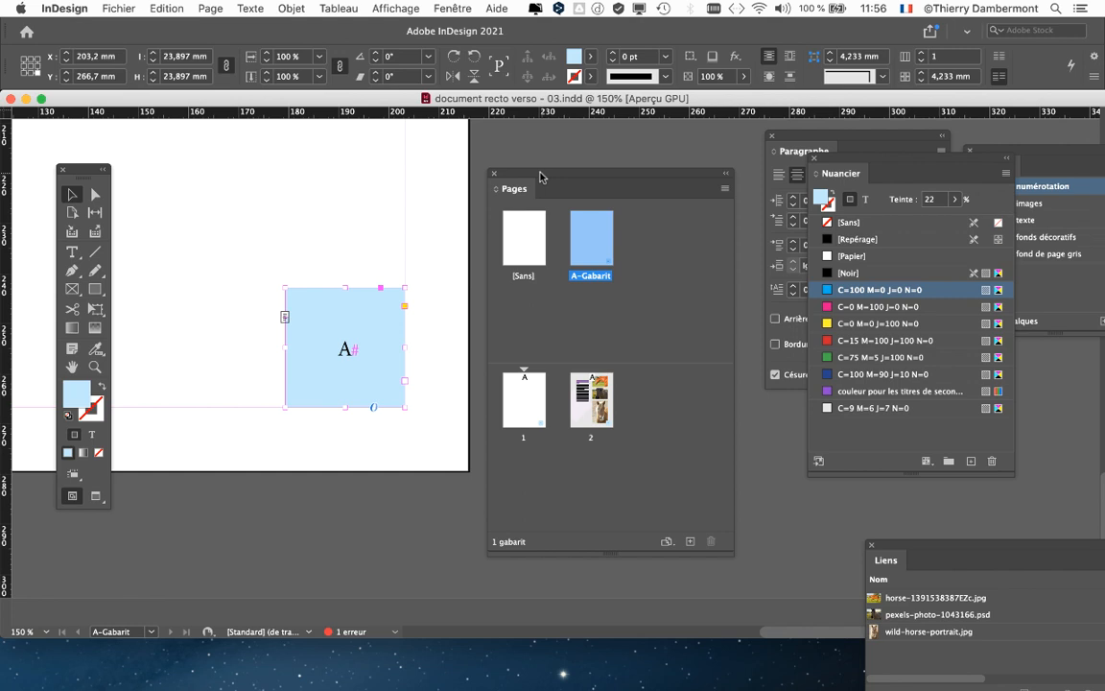
{"action": "left_click_drag", "start_coordinate": [540, 175], "coordinate": [544, 150]}
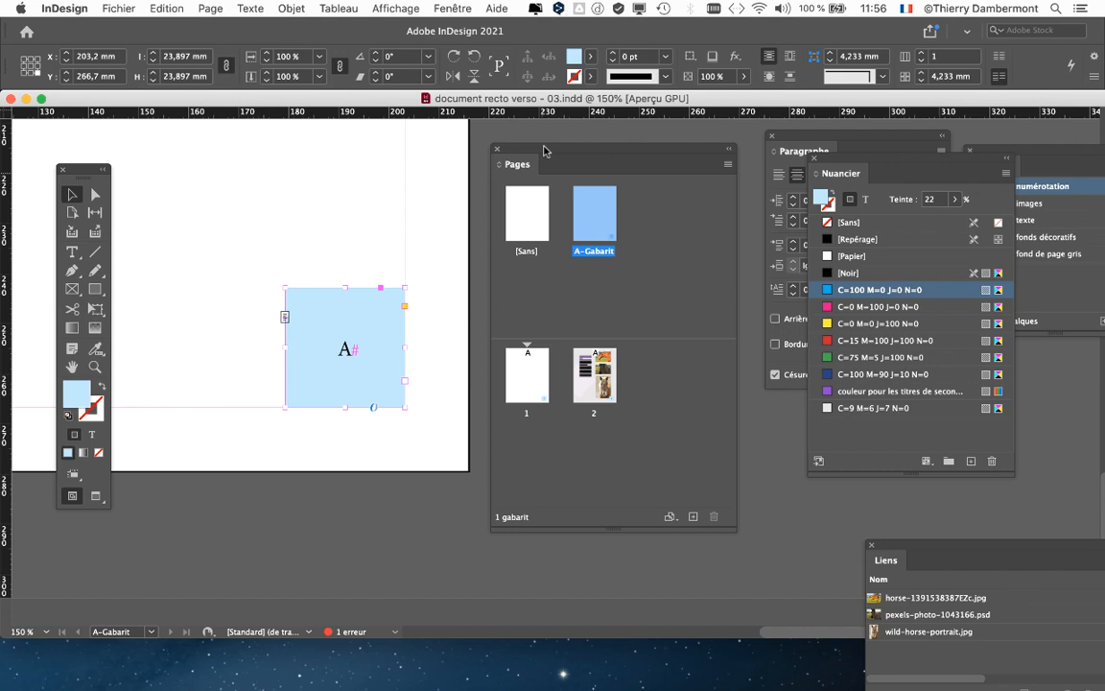
{"action": "left_click_drag", "start_coordinate": [546, 152], "coordinate": [565, 151]}
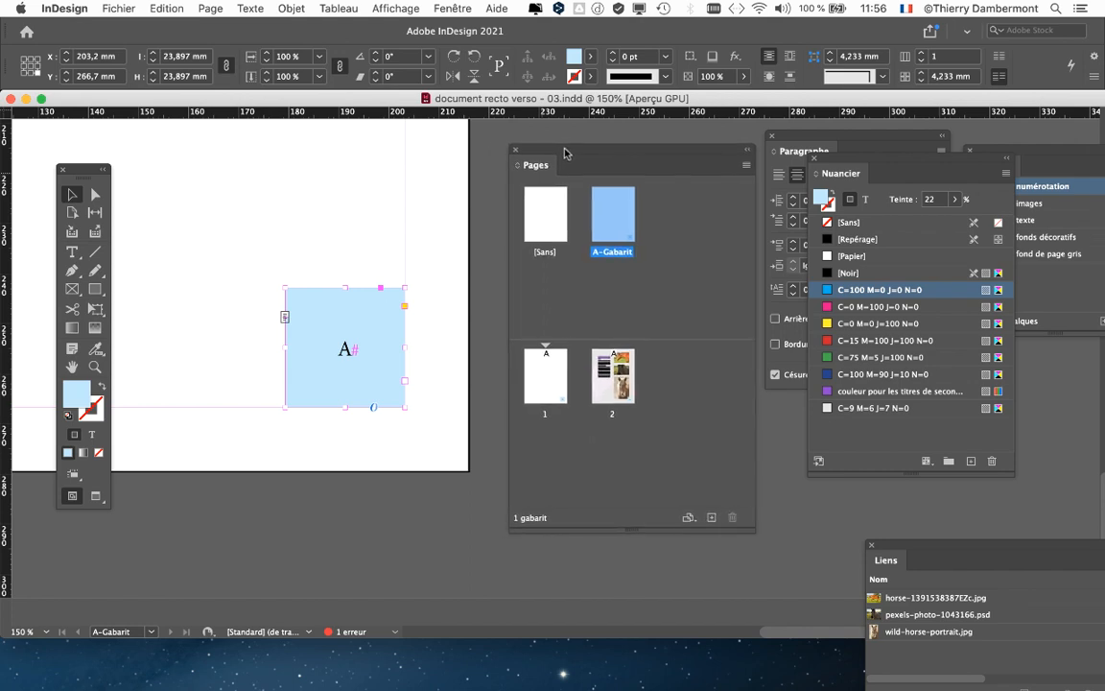
Resize the page-number block proportionally to 15 mm wide and 15 mm high
{"action": "scroll", "coordinate": [330, 311], "scroll_direction": "down", "scroll_amount": 1}
{"action": "scroll", "coordinate": [336, 384], "scroll_direction": "up", "scroll_amount": 2}
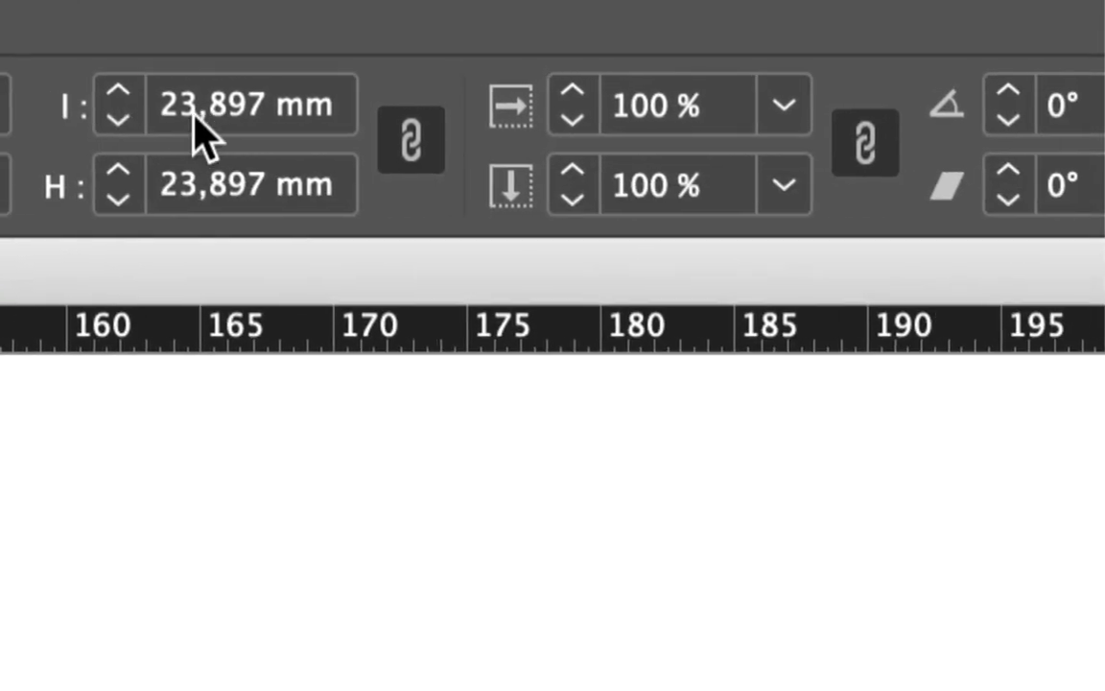
{"action": "left_click", "coordinate": [334, 104]}
{"action": "left_click_drag", "start_coordinate": [208, 113], "coordinate": [181, 109]}
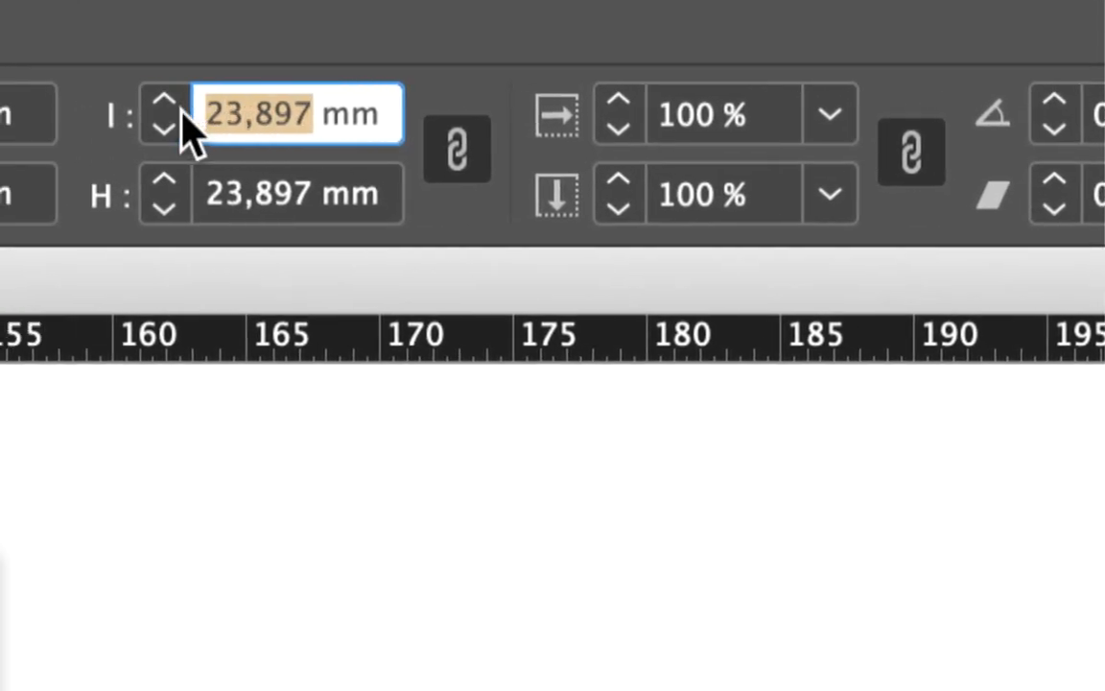
{"action": "type", "text": "15"}
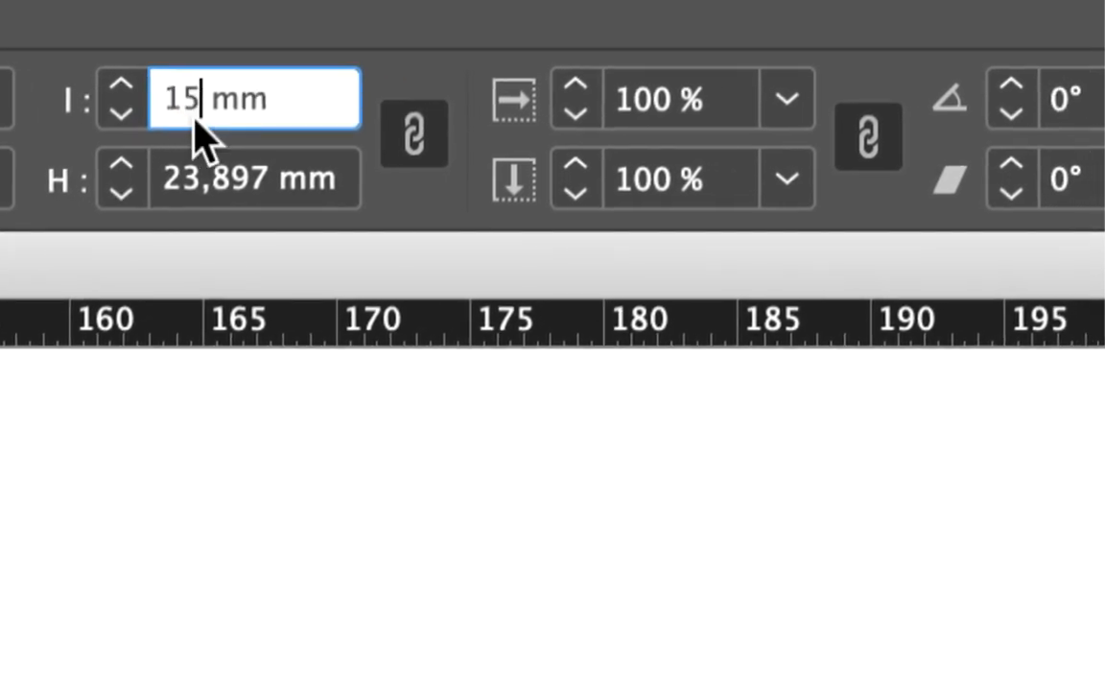
{"action": "key", "text": "Tab"}
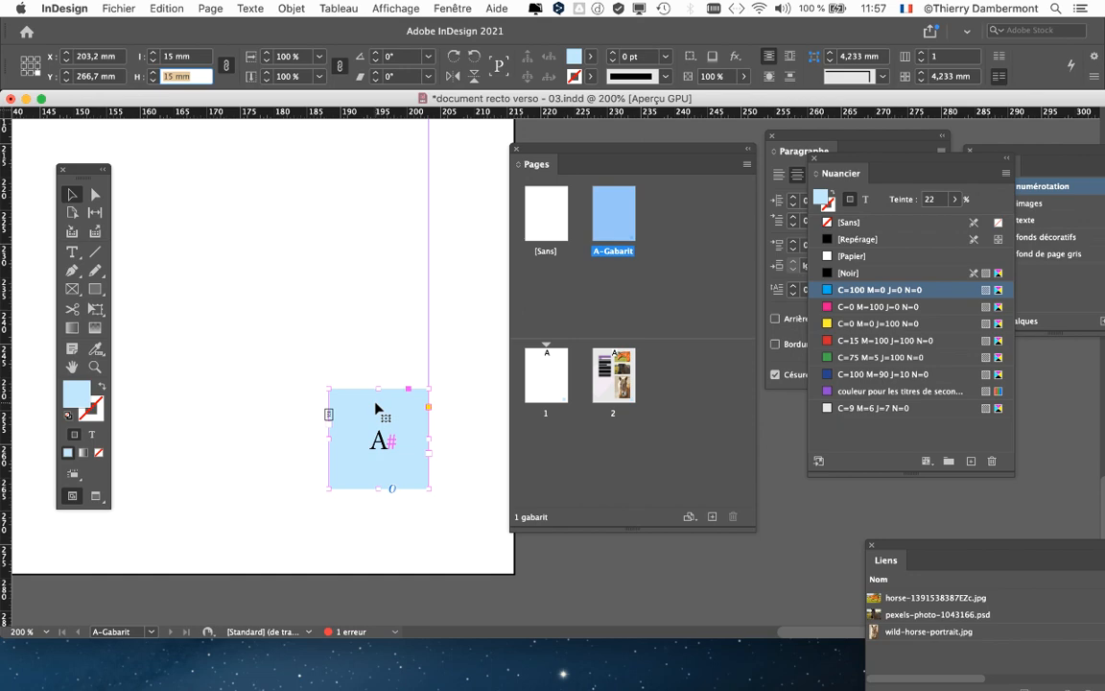
{"action": "key", "text": "Return"}
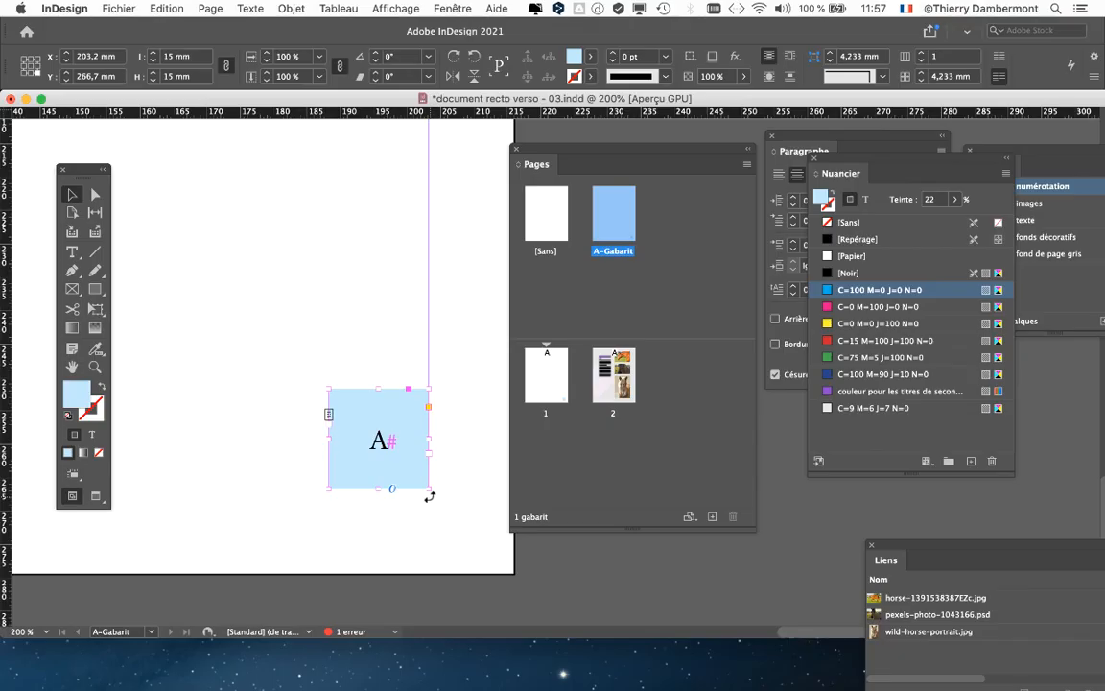
Move the Pages panel out of the way and bring up the Character settings beside the page-number block
{"action": "left_click_drag", "start_coordinate": [579, 156], "coordinate": [209, 548]}
{"action": "left_click", "coordinate": [248, 8]}
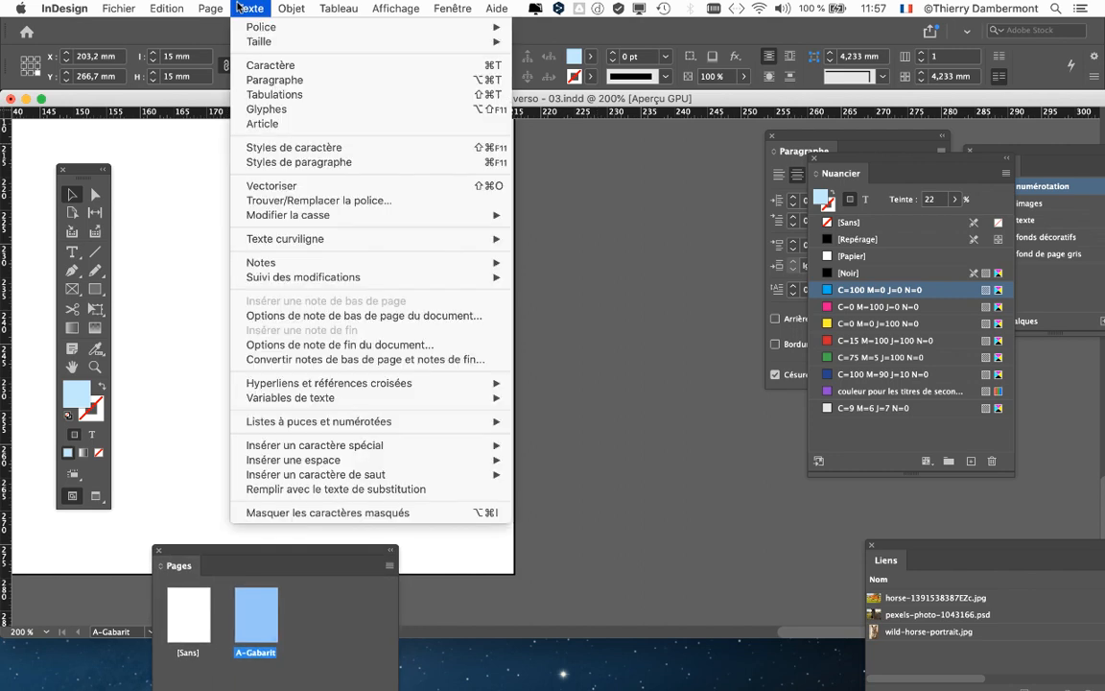
{"action": "left_click", "coordinate": [268, 65]}
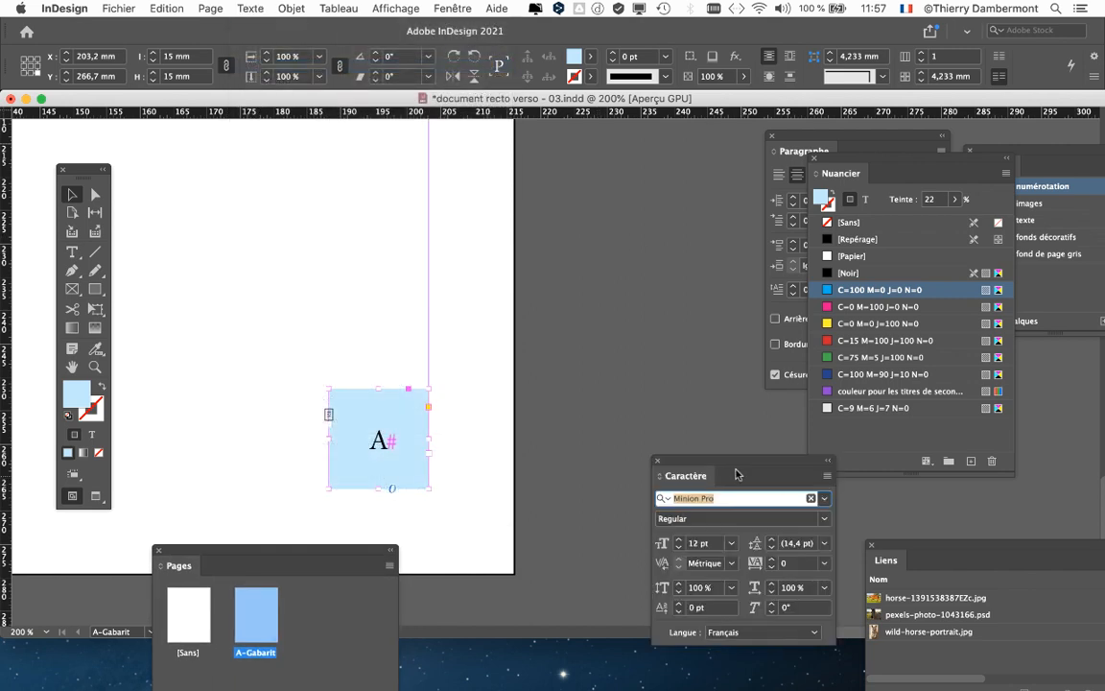
{"action": "left_click_drag", "start_coordinate": [722, 465], "coordinate": [549, 256]}
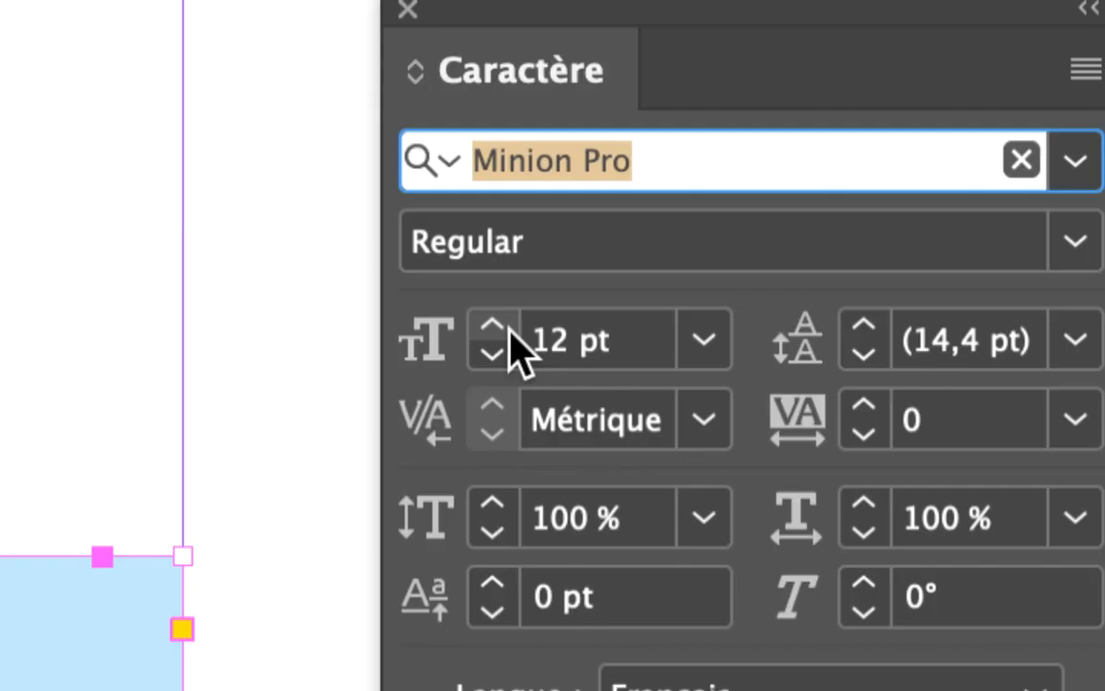
Set the font size of the page-number text to 20 pt
{"action": "left_click", "coordinate": [491, 327]}
{"action": "left_click", "coordinate": [491, 328]}
{"action": "left_click", "coordinate": [491, 328]}
{"action": "left_click", "coordinate": [492, 328]}
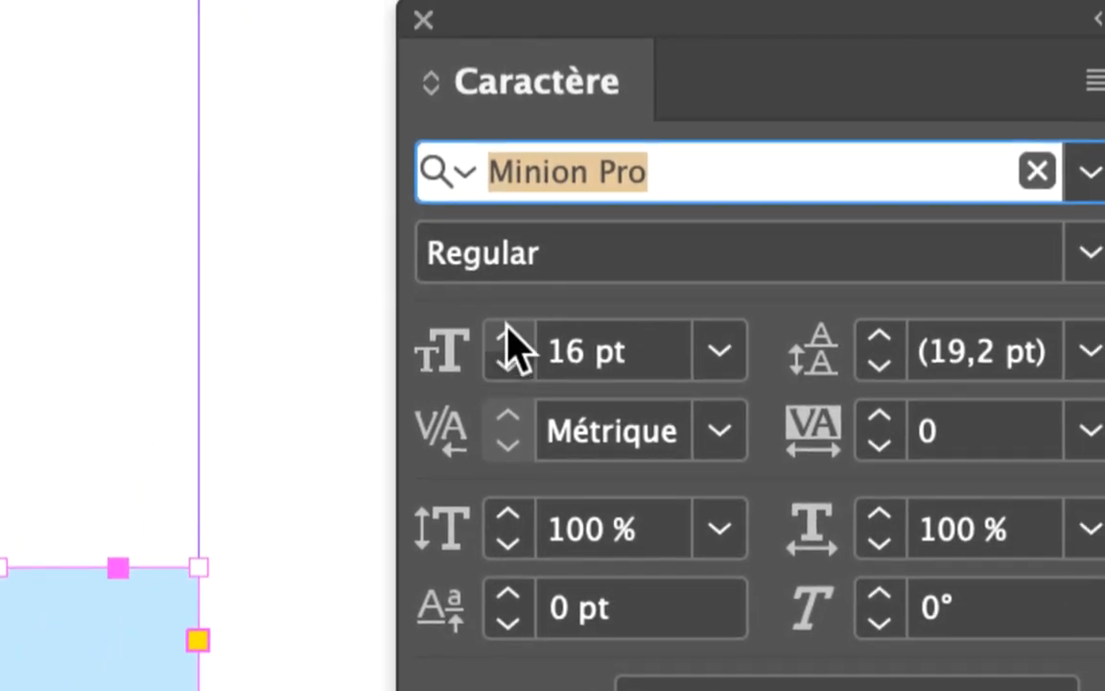
{"action": "left_click", "coordinate": [508, 334]}
{"action": "left_click", "coordinate": [507, 334]}
{"action": "left_click", "coordinate": [508, 333]}
{"action": "left_click", "coordinate": [507, 334]}
{"action": "left_click", "coordinate": [508, 334]}
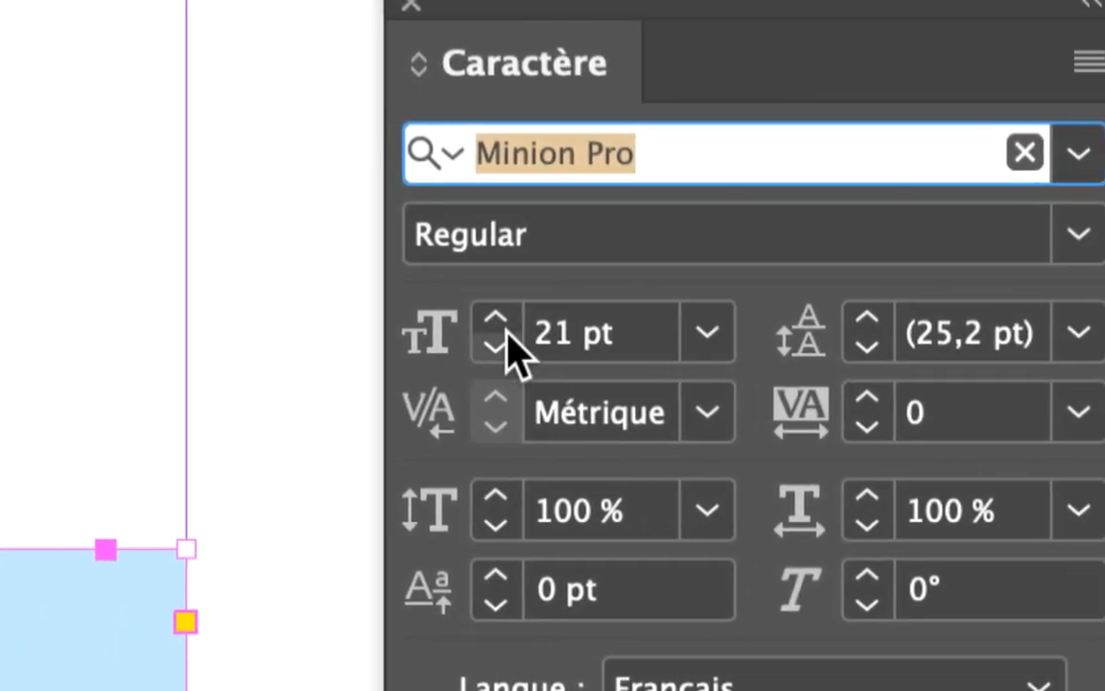
{"action": "left_click", "coordinate": [506, 345]}
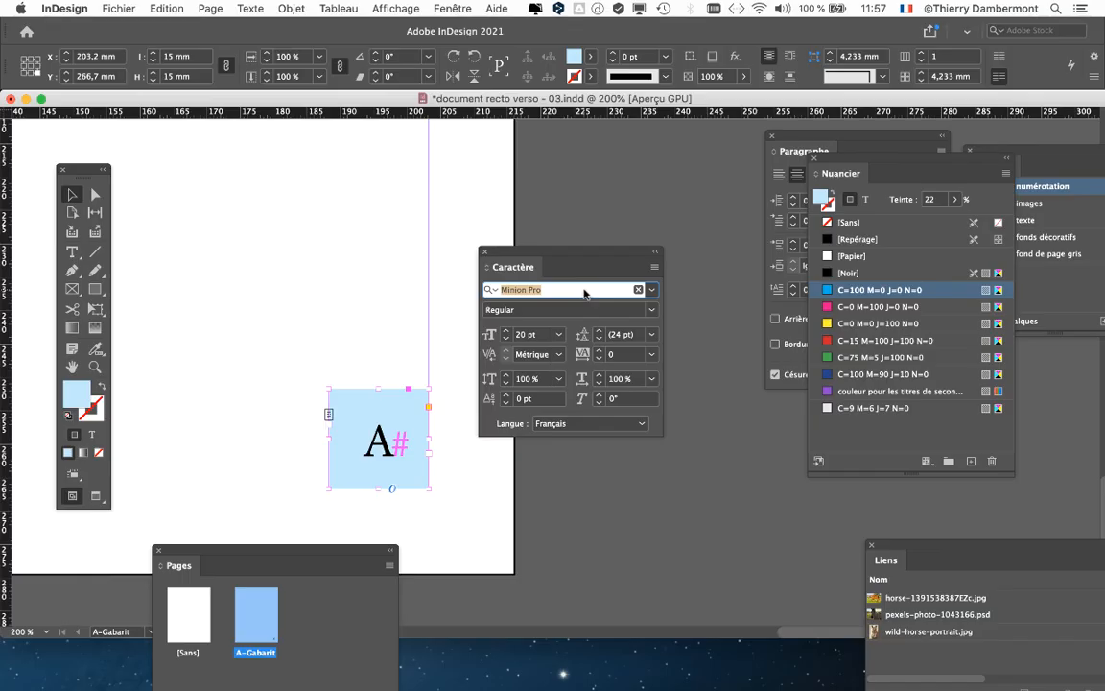
Change the font of the page-number text to Luminari
{"action": "left_click", "coordinate": [652, 290]}
{"action": "left_click", "coordinate": [652, 291]}
{"action": "left_click", "coordinate": [652, 292]}
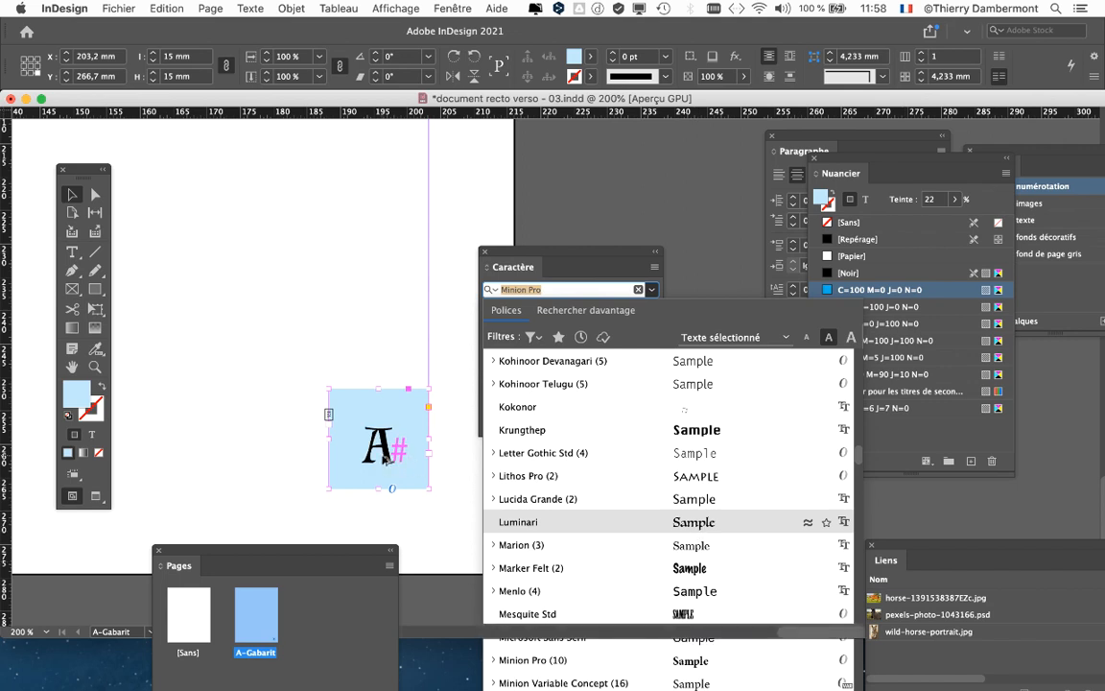
{"action": "left_click", "coordinate": [384, 460]}
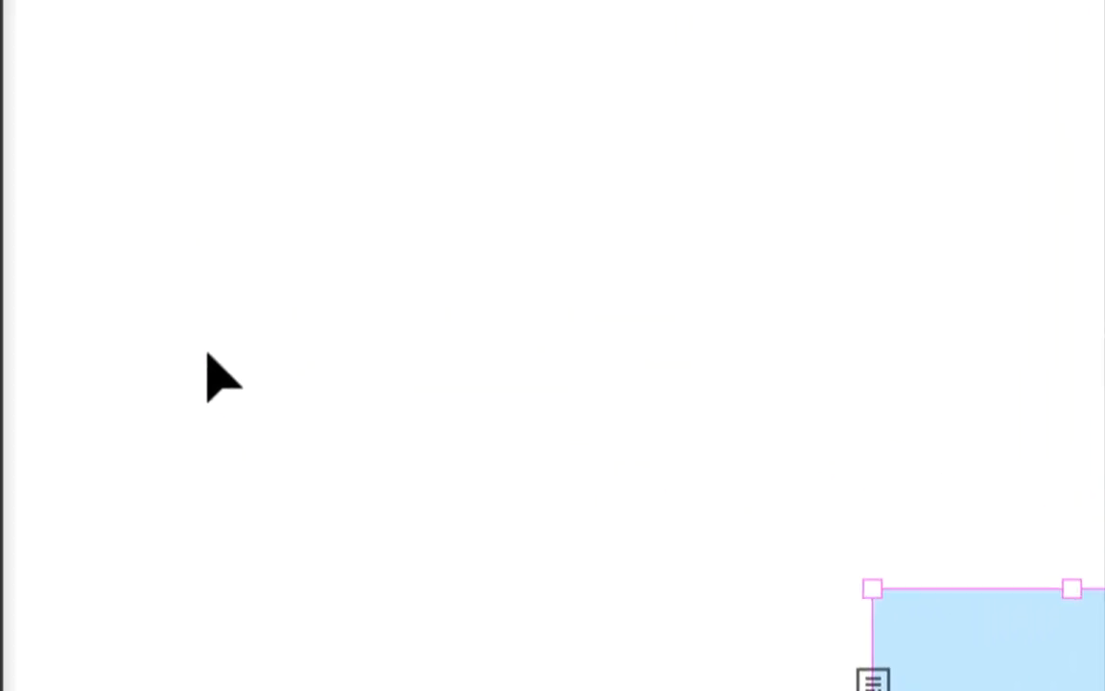
Inspect the page number's character formatting from within the text, reselect its block and move the Character panel away from it
{"action": "left_click", "coordinate": [132, 294]}
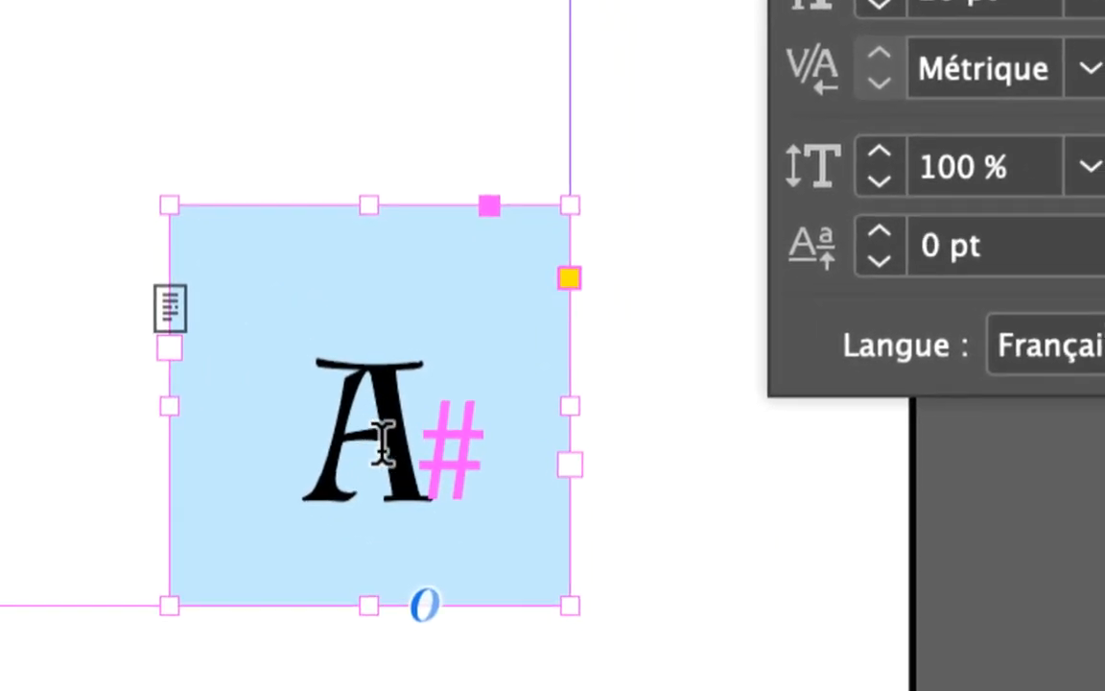
{"action": "left_click", "coordinate": [407, 461]}
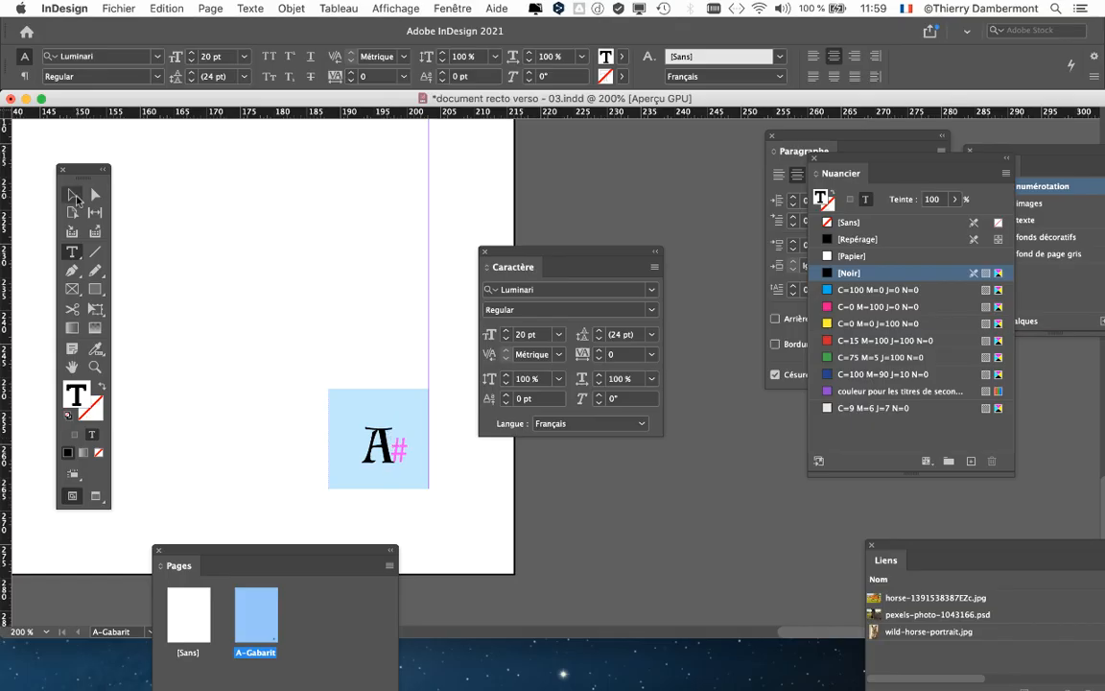
{"action": "left_click", "coordinate": [75, 197]}
{"action": "left_click_drag", "start_coordinate": [501, 257], "coordinate": [559, 161]}
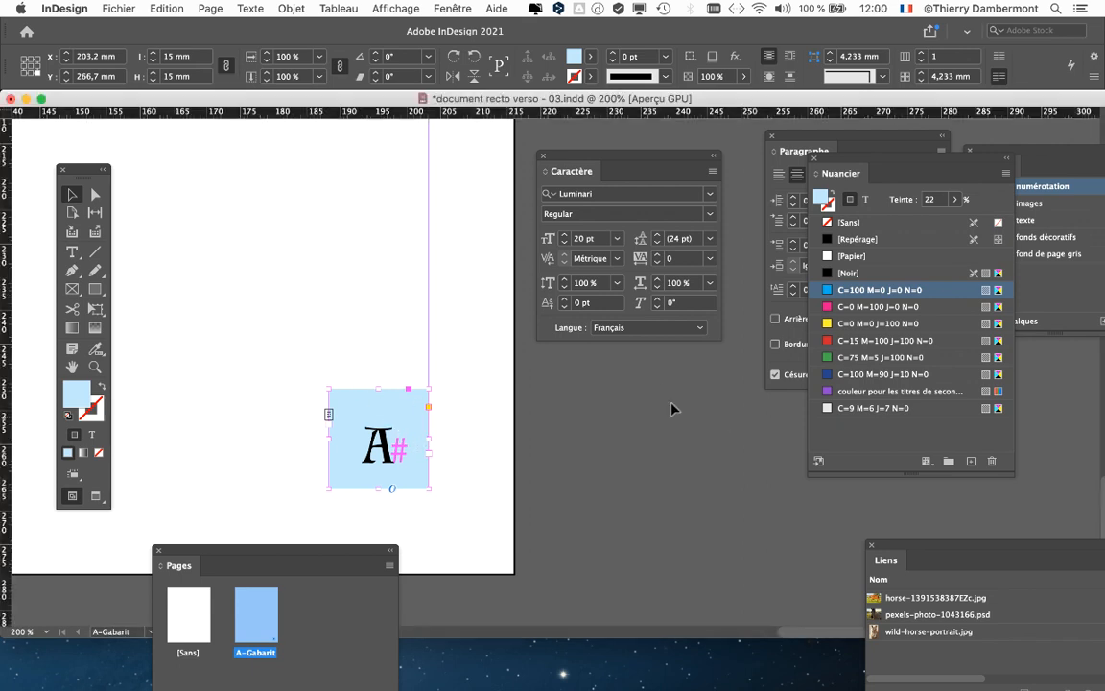
Set the page-number block's column type to Largeur modifiable in its text frame options
{"action": "left_click", "coordinate": [295, 8]}
{"action": "left_click", "coordinate": [403, 230]}
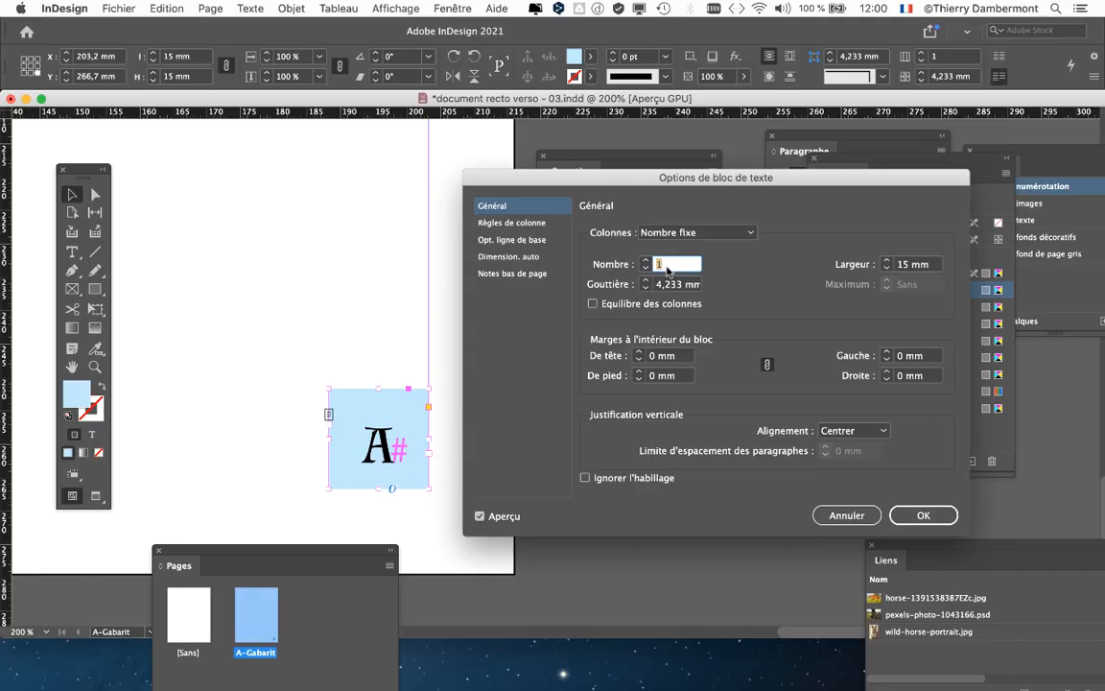
{"action": "left_click", "coordinate": [669, 233]}
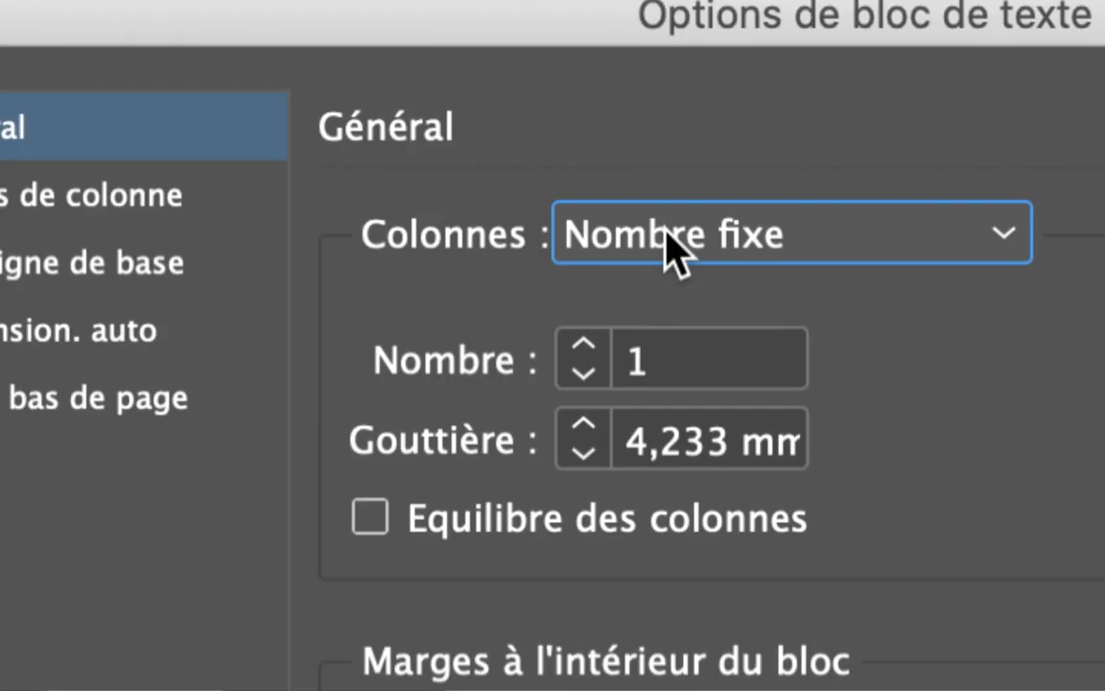
{"action": "left_click", "coordinate": [668, 234]}
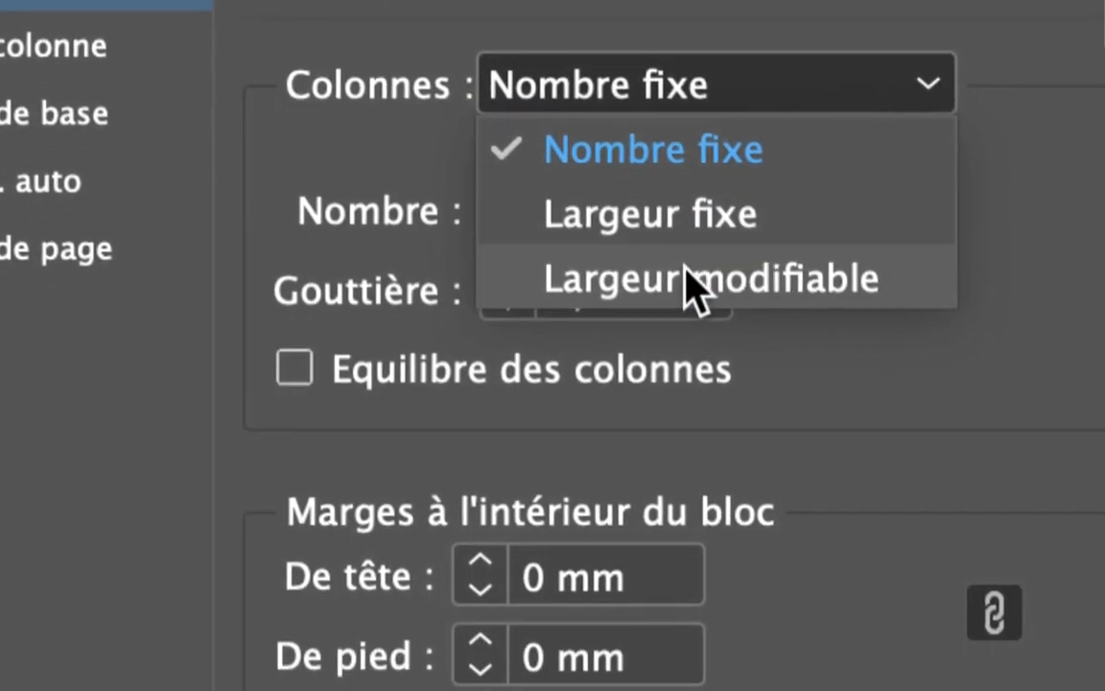
{"action": "left_click", "coordinate": [687, 277]}
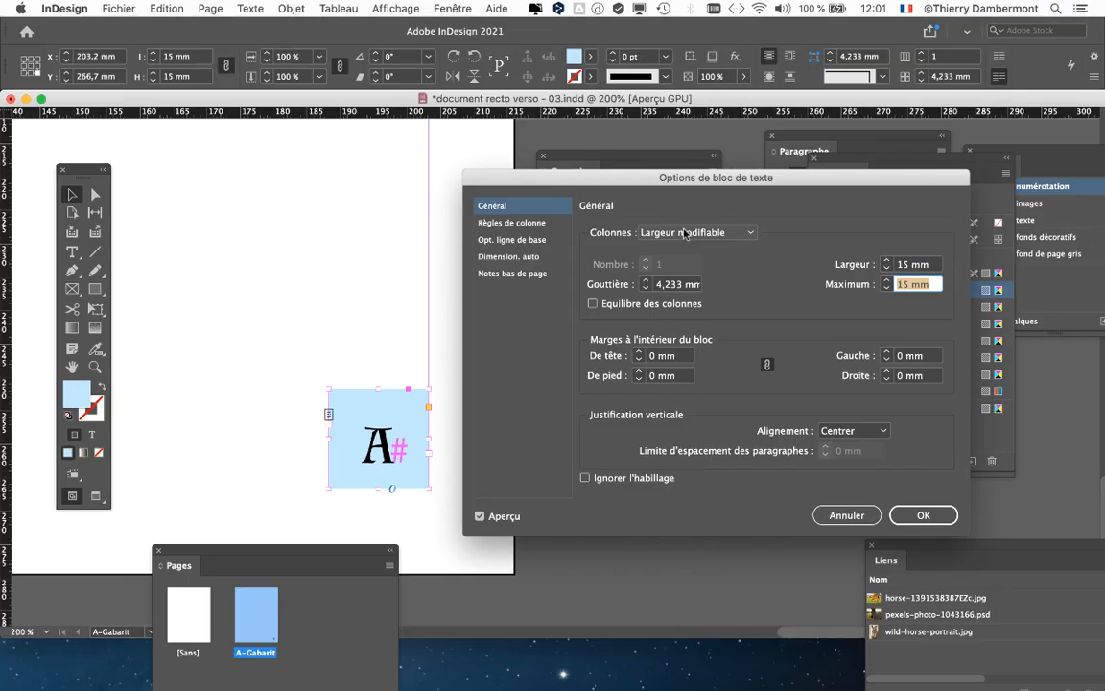
{"action": "left_click", "coordinate": [919, 517]}
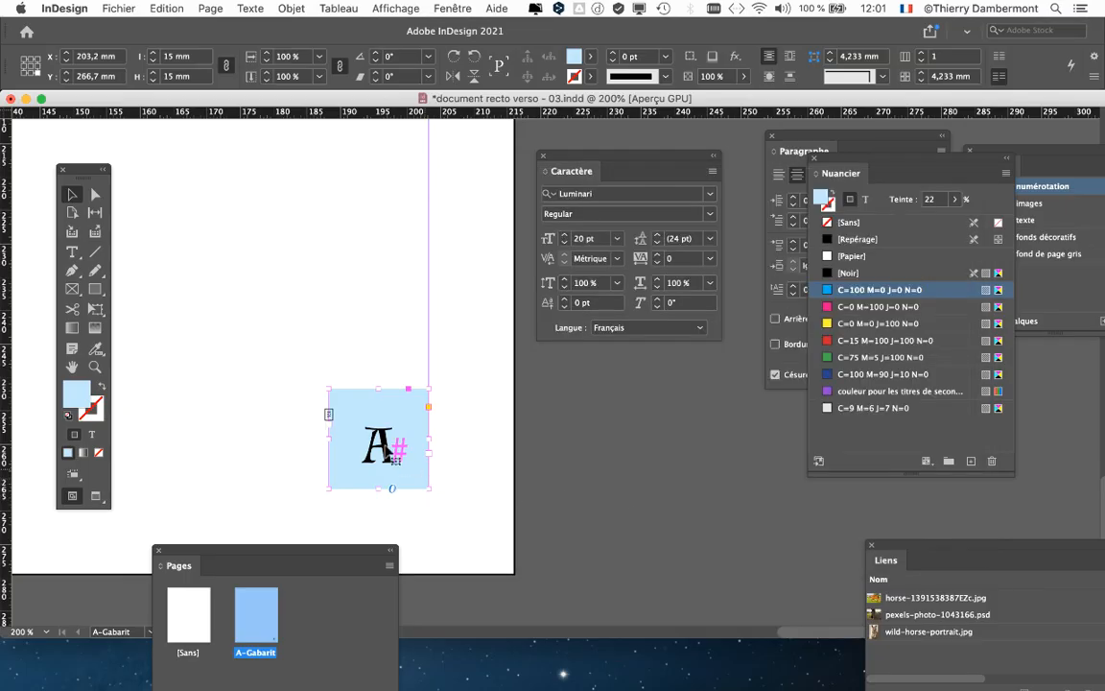
Set the page-number block's column type back to Nombre fixe in its text frame options
{"action": "key", "text": "super+equal"}
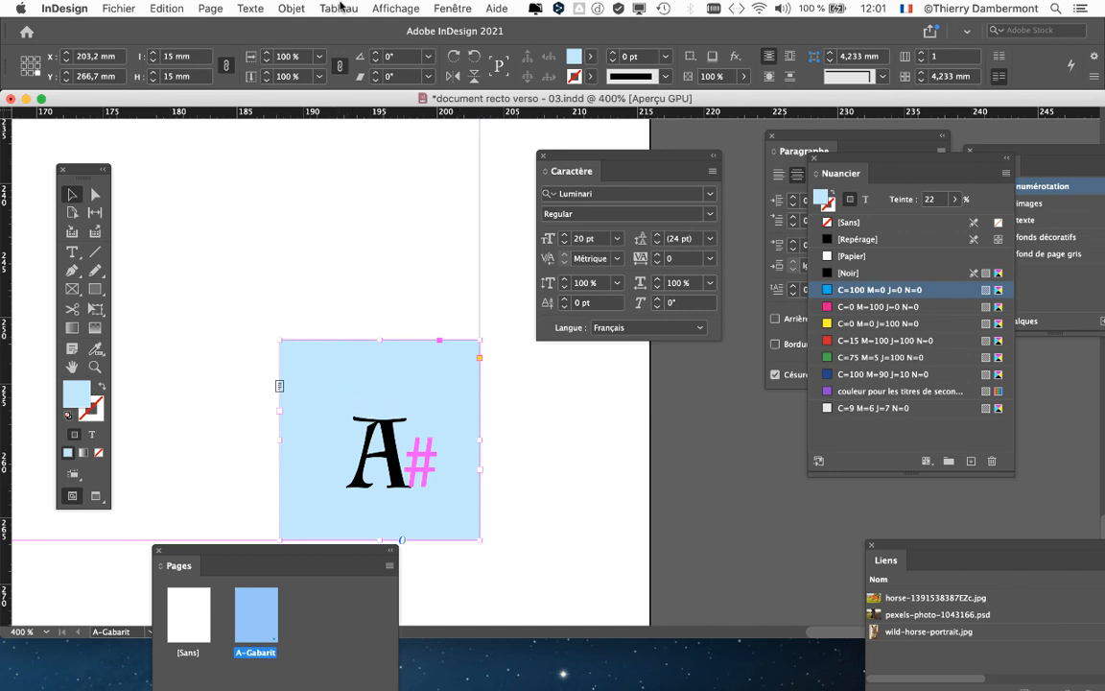
{"action": "left_click", "coordinate": [292, 8]}
{"action": "left_click", "coordinate": [422, 238]}
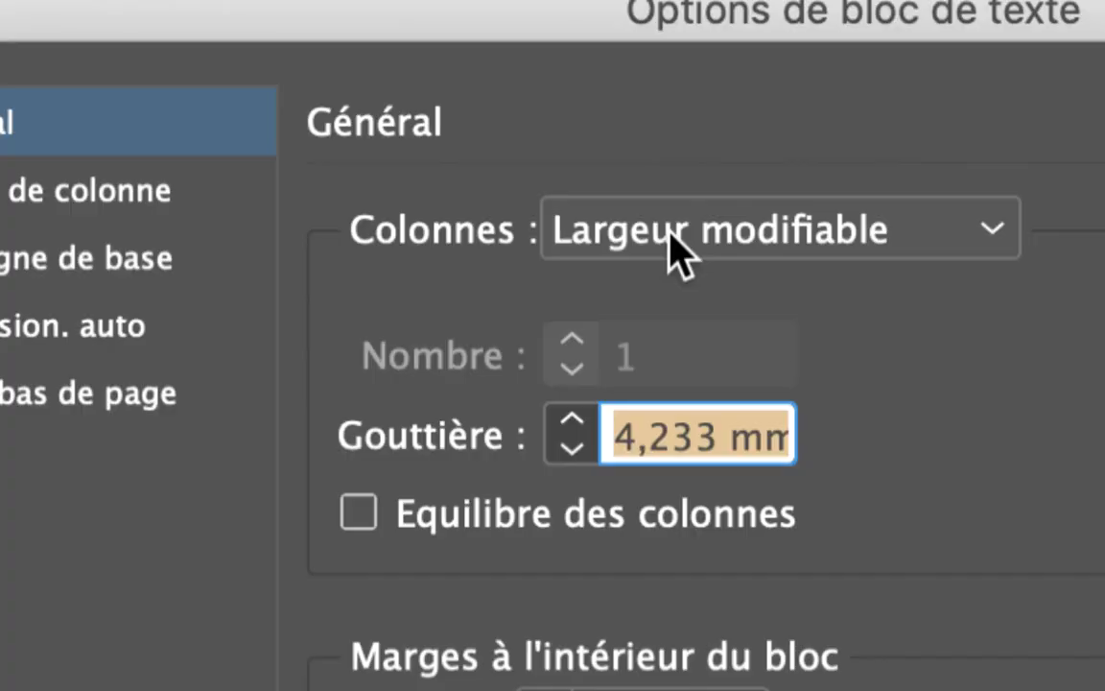
{"action": "left_click", "coordinate": [671, 237]}
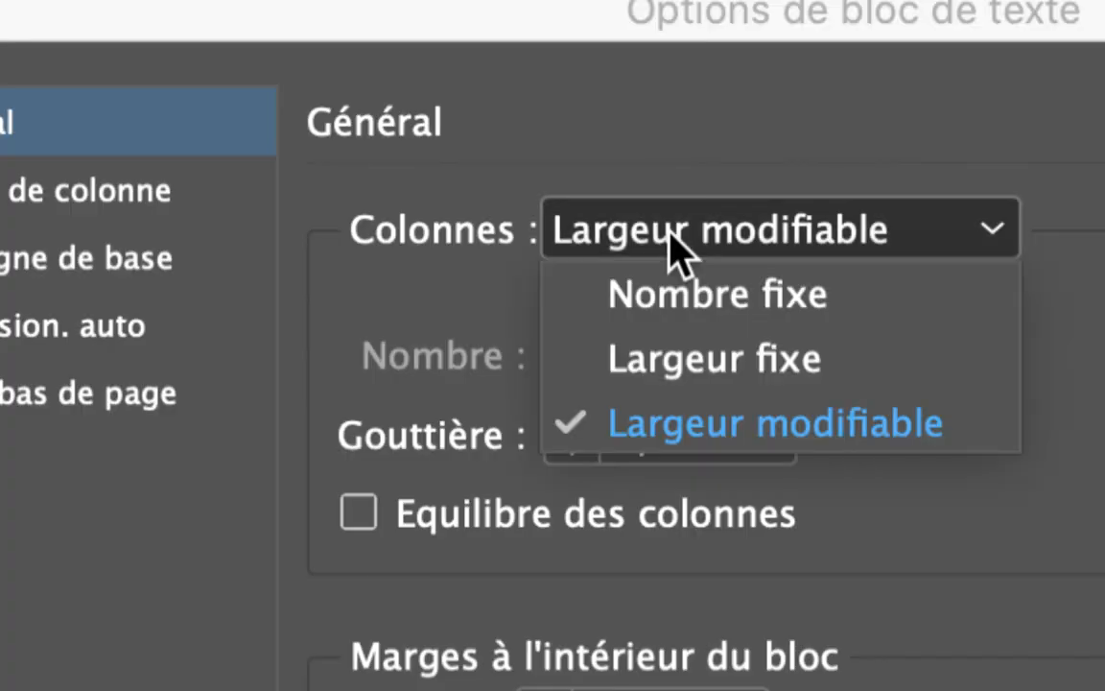
{"action": "left_click", "coordinate": [676, 249]}
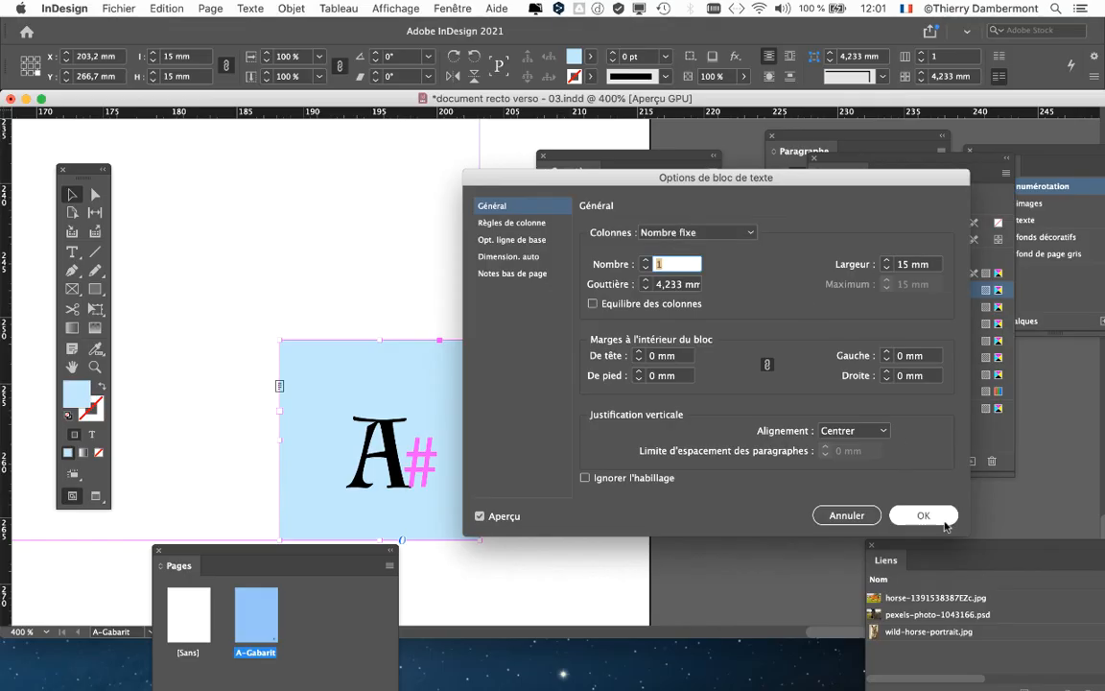
{"action": "left_click", "coordinate": [943, 520]}
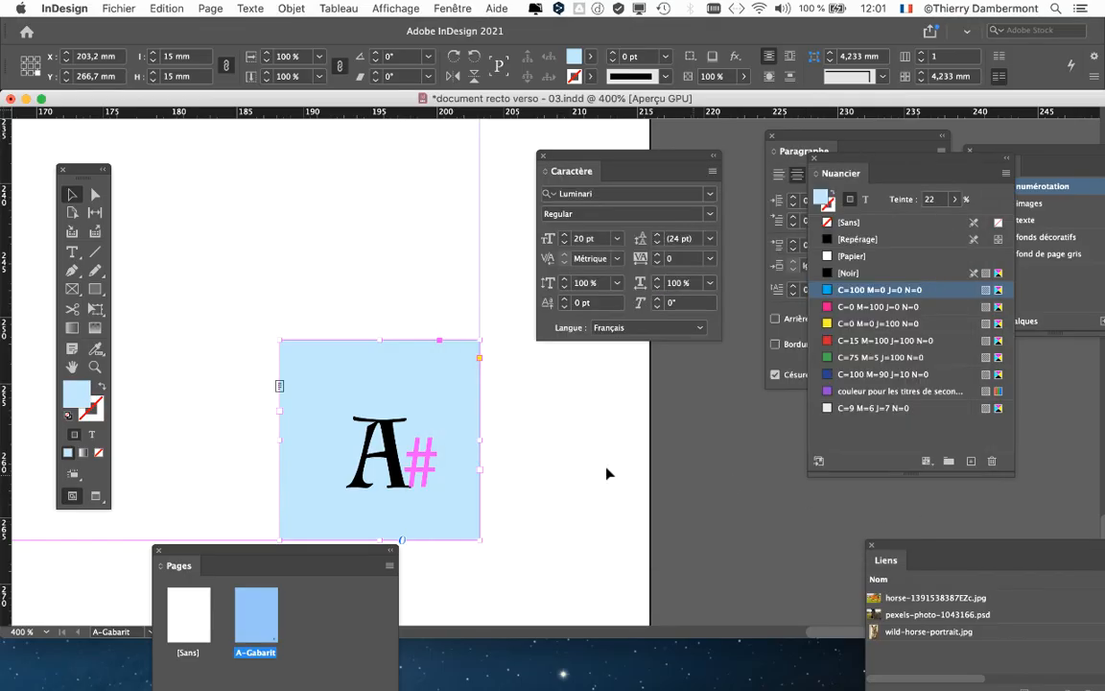